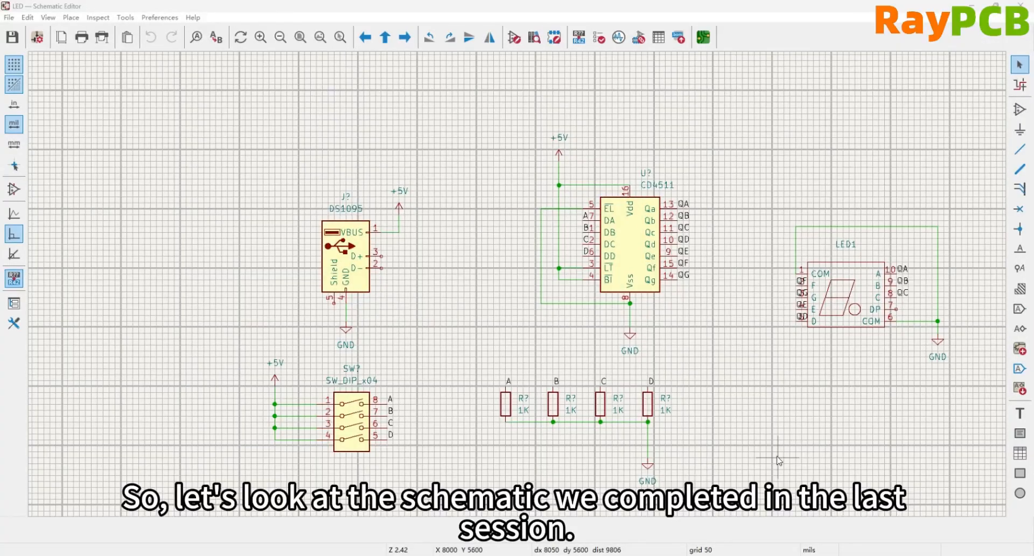
- Review the violation severity rules for connections, conflicts and miscellaneous items in the schematic setup, and accept them without changes
left_click(9, 18)
left_click(48, 98)
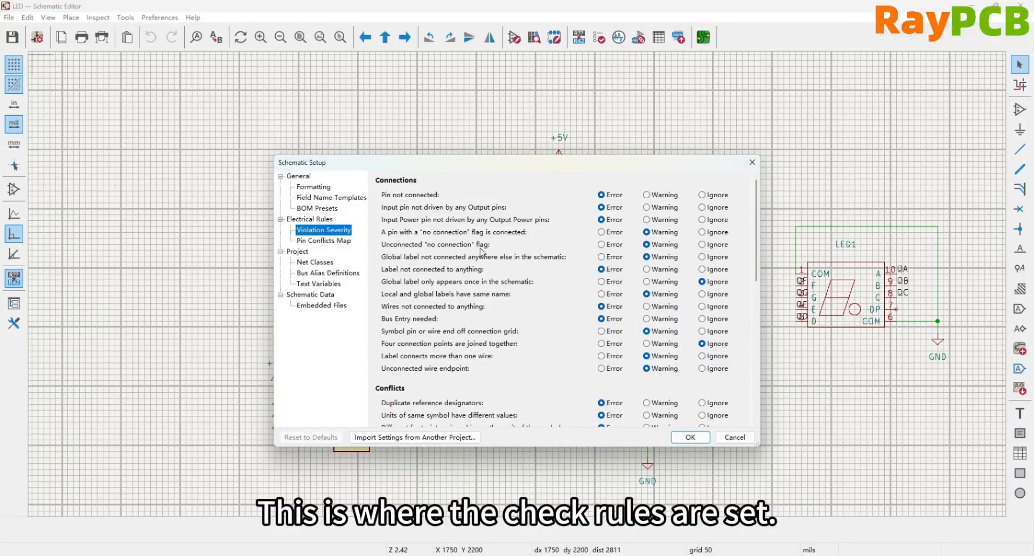
scroll(498, 241, "down", 2)
scroll(499, 241, "up", 2)
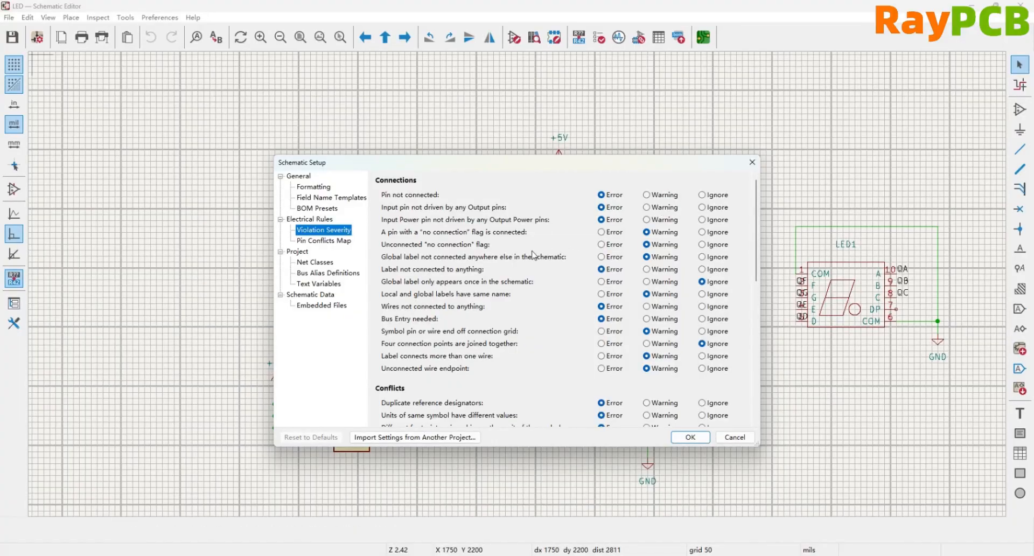
scroll(419, 236, "down", 1)
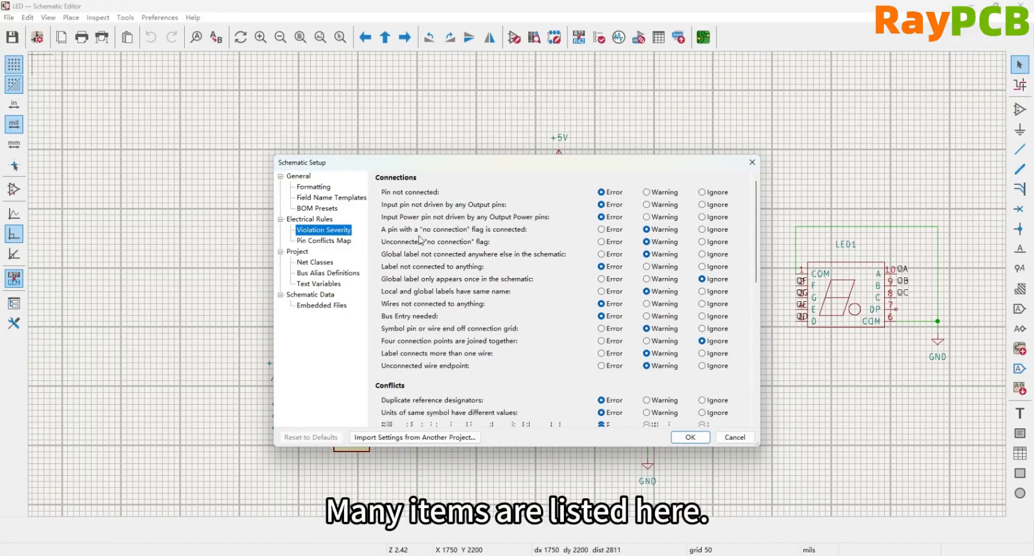
scroll(419, 240, "down", 8)
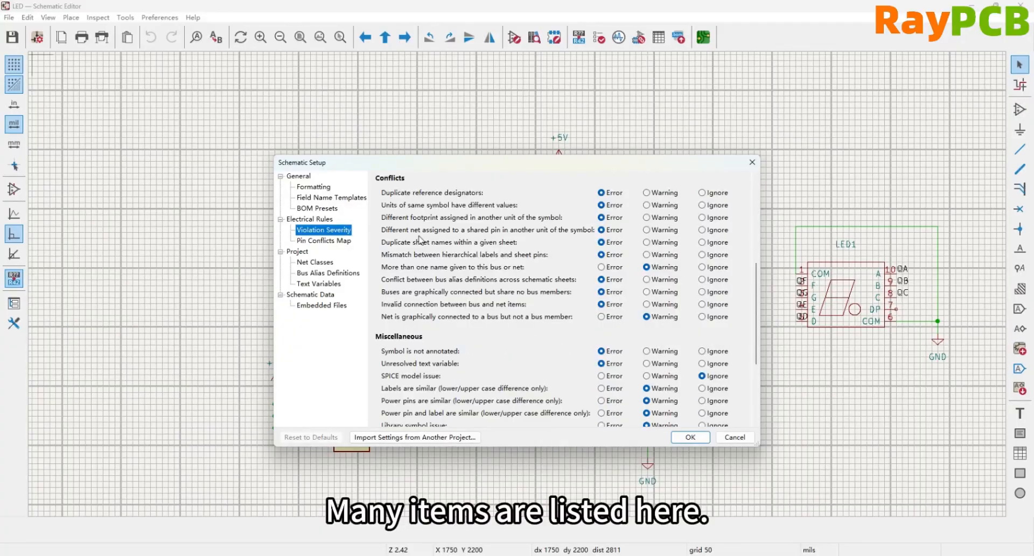
scroll(420, 239, "down", 2)
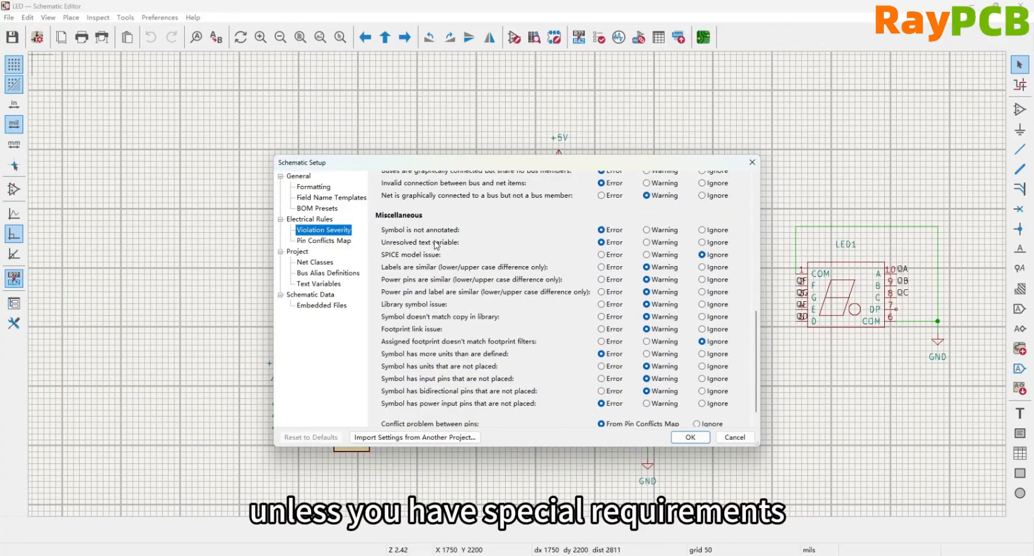
scroll(522, 253, "up", 4)
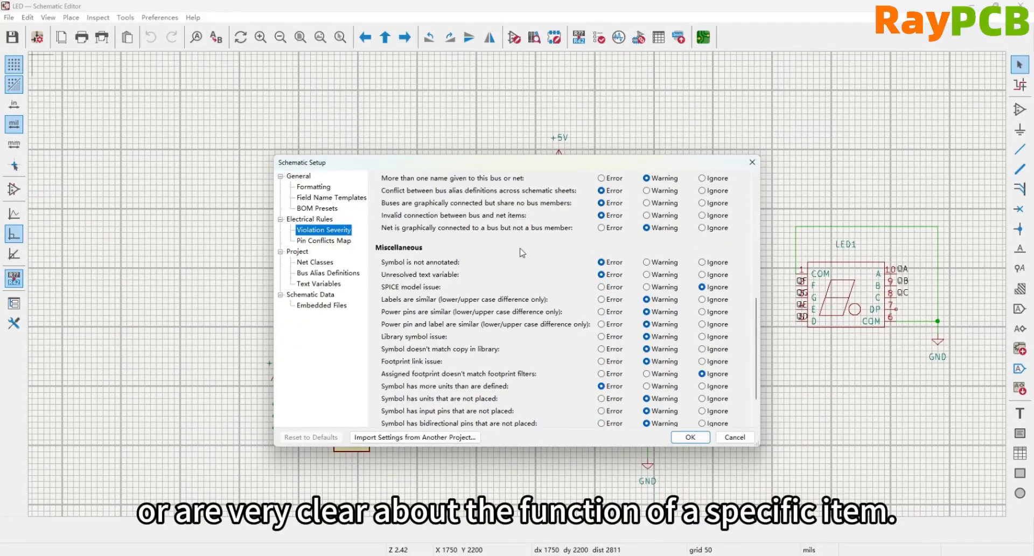
scroll(525, 248, "up", 10)
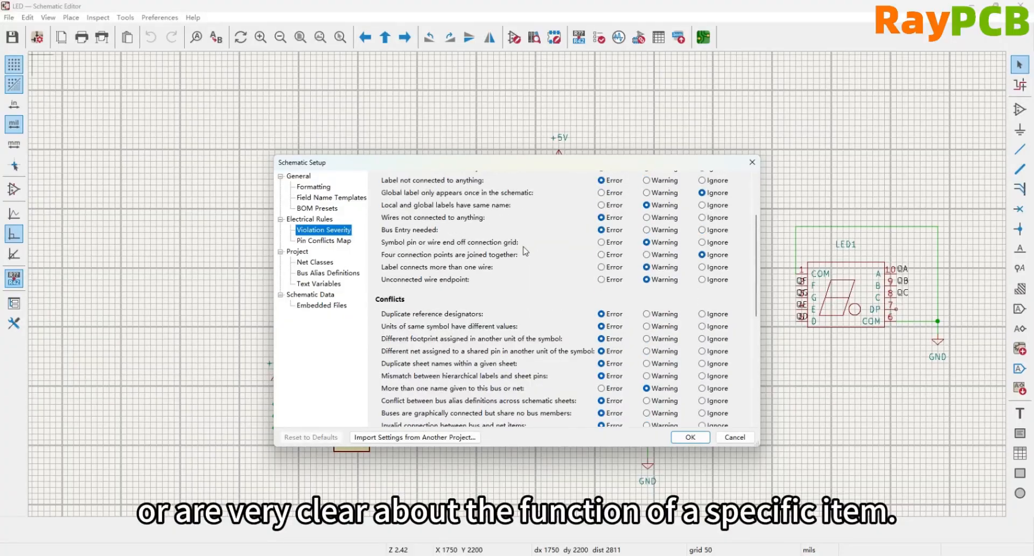
scroll(531, 243, "up", 3)
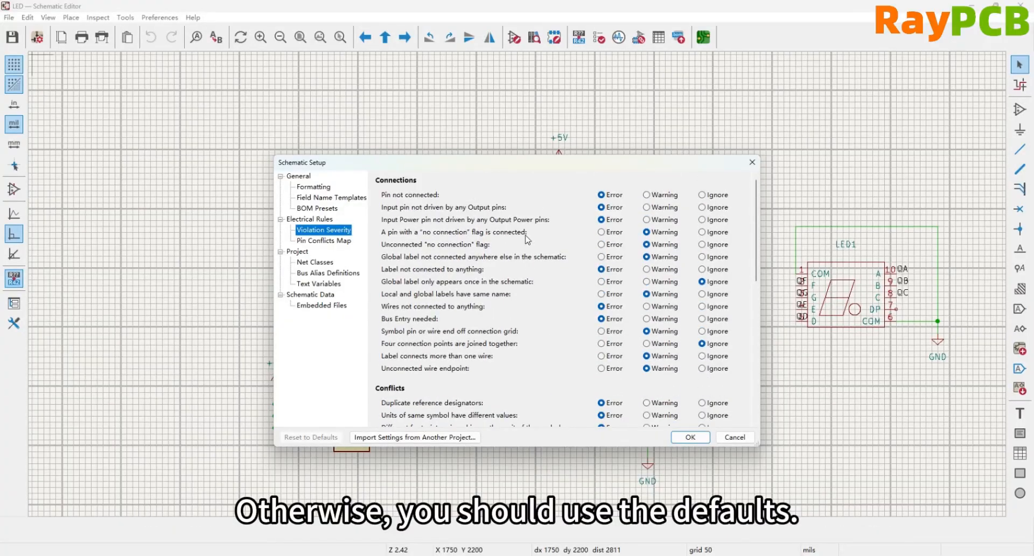
left_click(698, 439)
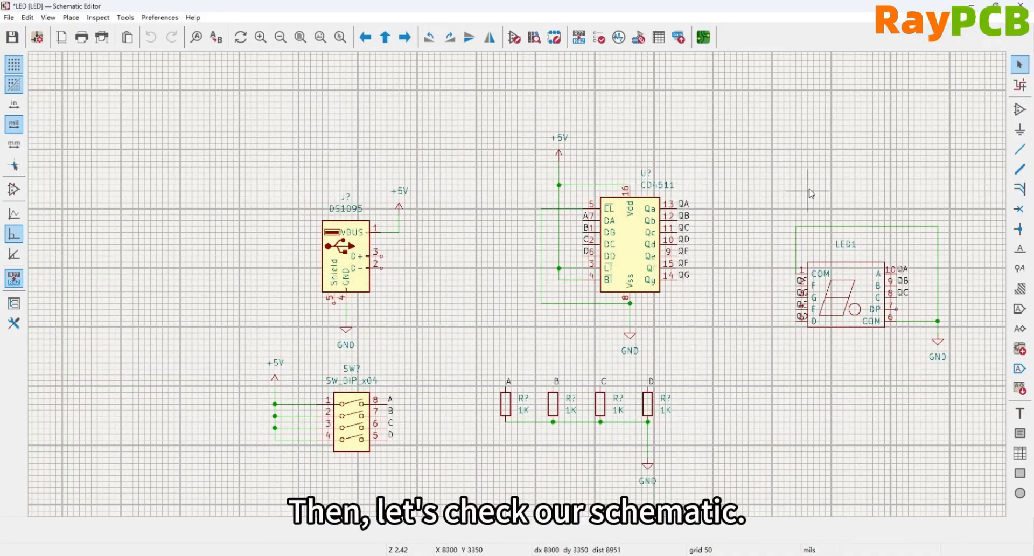
- Run the electrical rules check on the schematic and read through the full list of reported violations
left_click(96, 17)
left_click(100, 44)
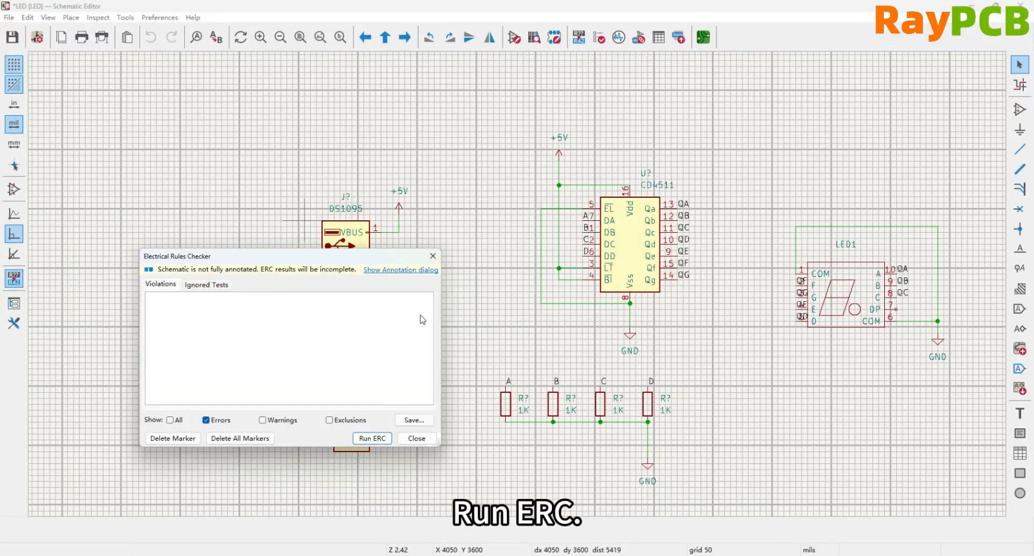
left_click(380, 439)
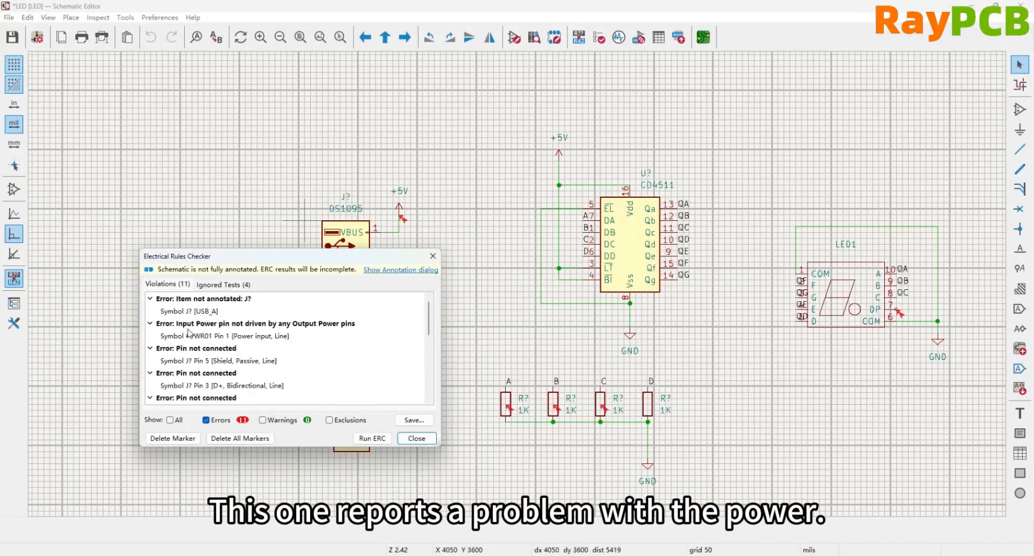
scroll(281, 337, "down", 1)
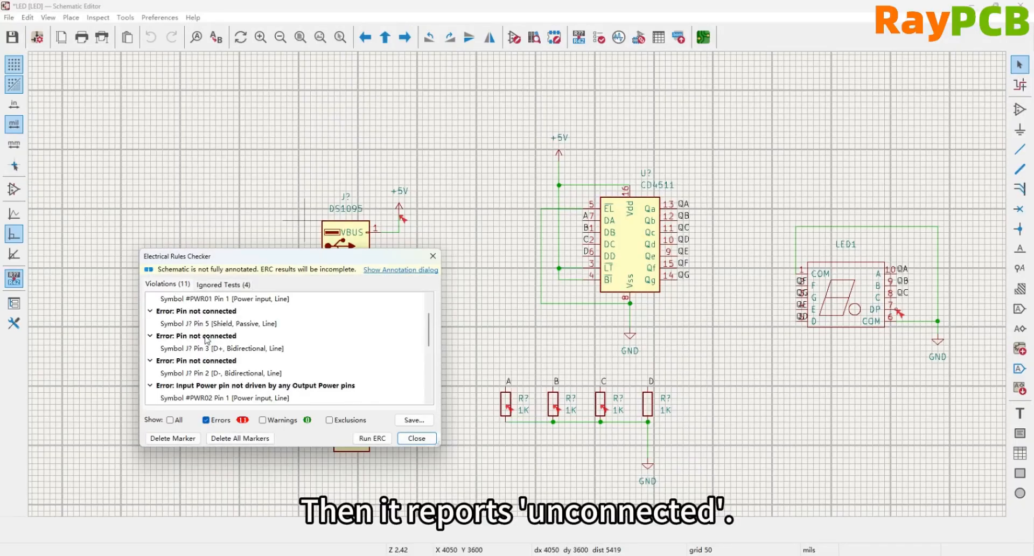
scroll(208, 340, "down", 1)
scroll(208, 350, "down", 1)
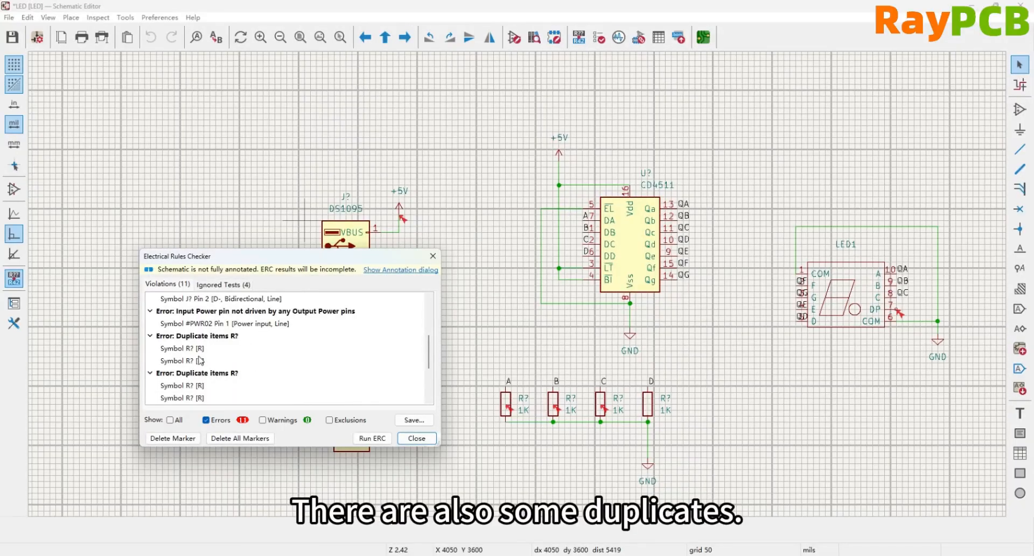
scroll(195, 360, "down", 1)
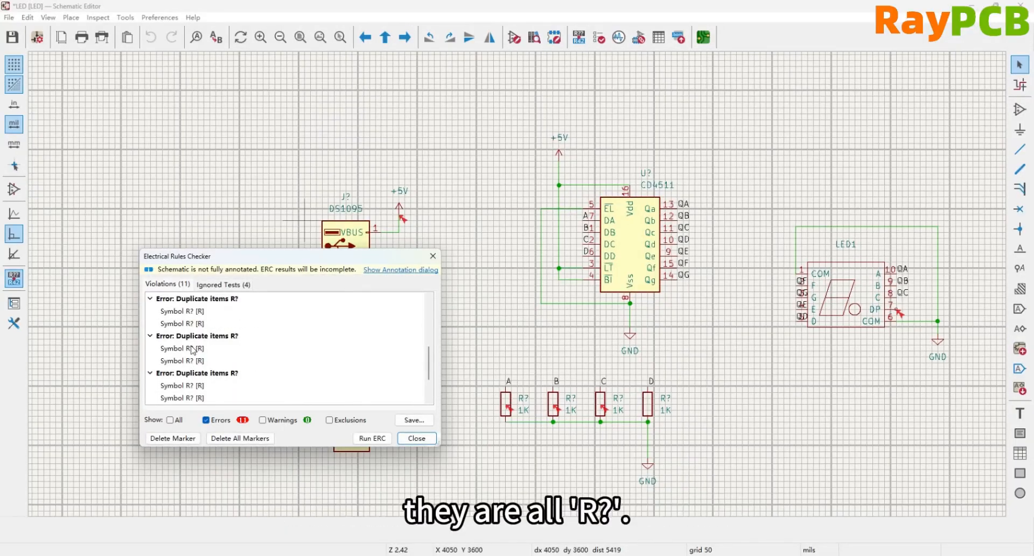
scroll(193, 369, "down", 1)
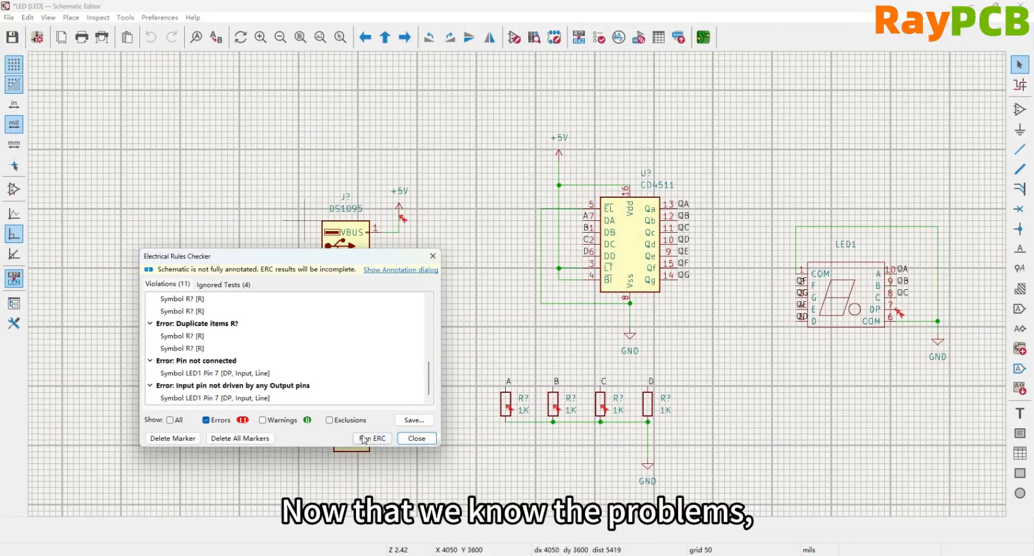
left_click(413, 441)
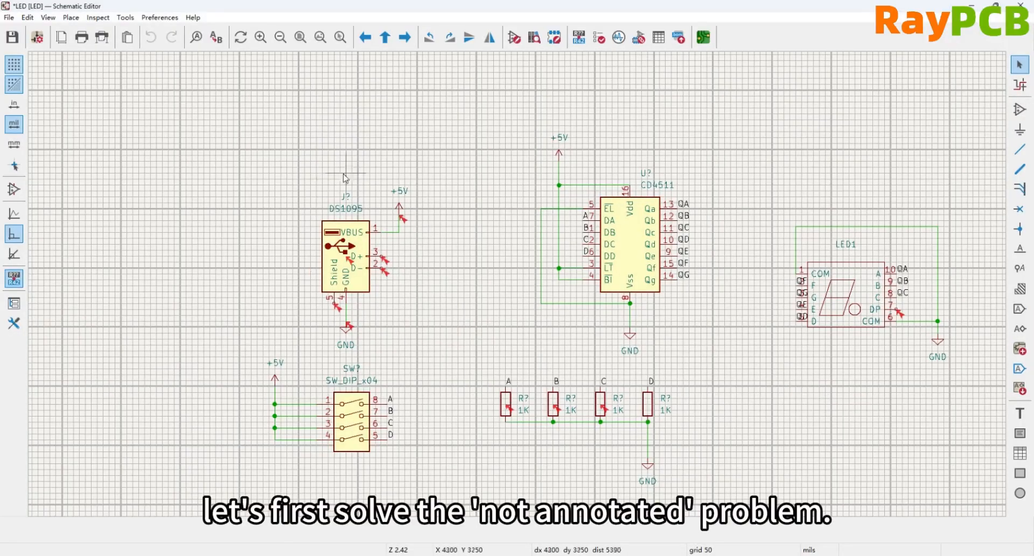
- Annotate the entire schematic, keeping existing annotations and sorting symbols by Y position, and save the file
left_click(124, 18)
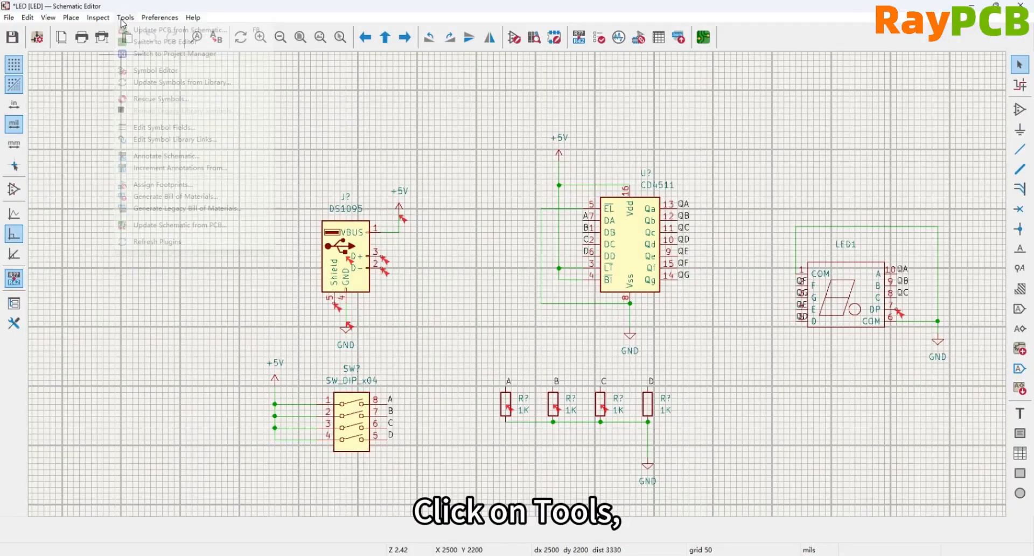
left_click(177, 156)
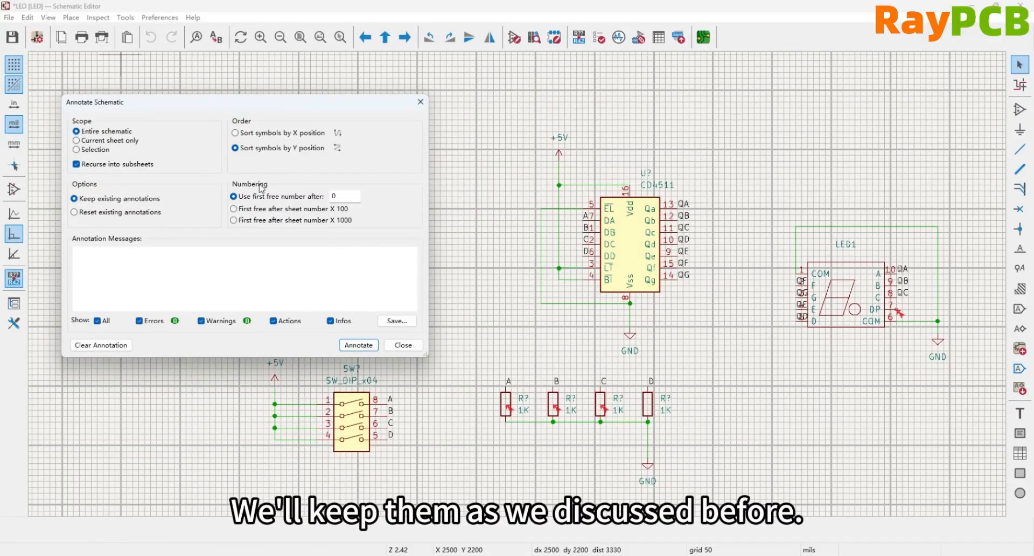
left_click(359, 345)
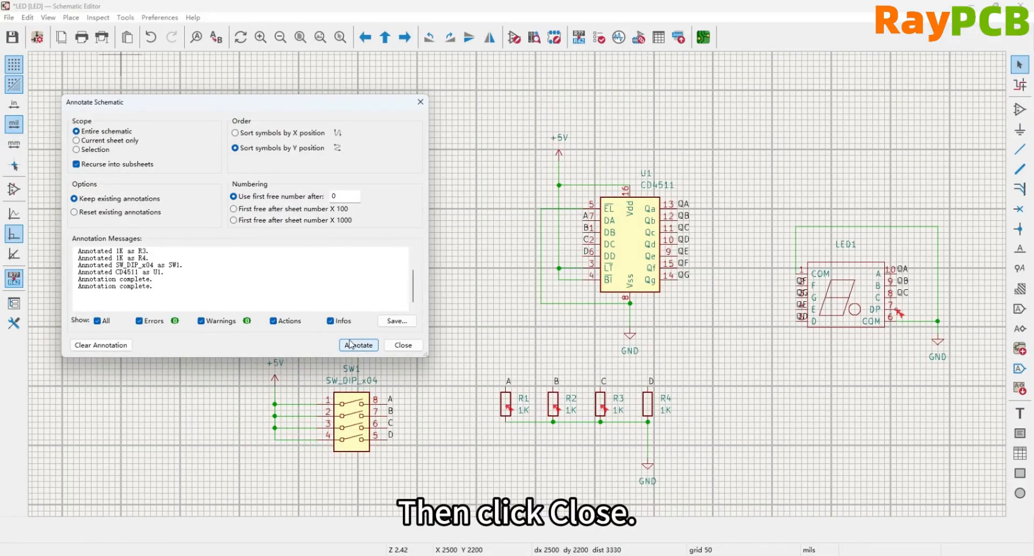
left_click(403, 346)
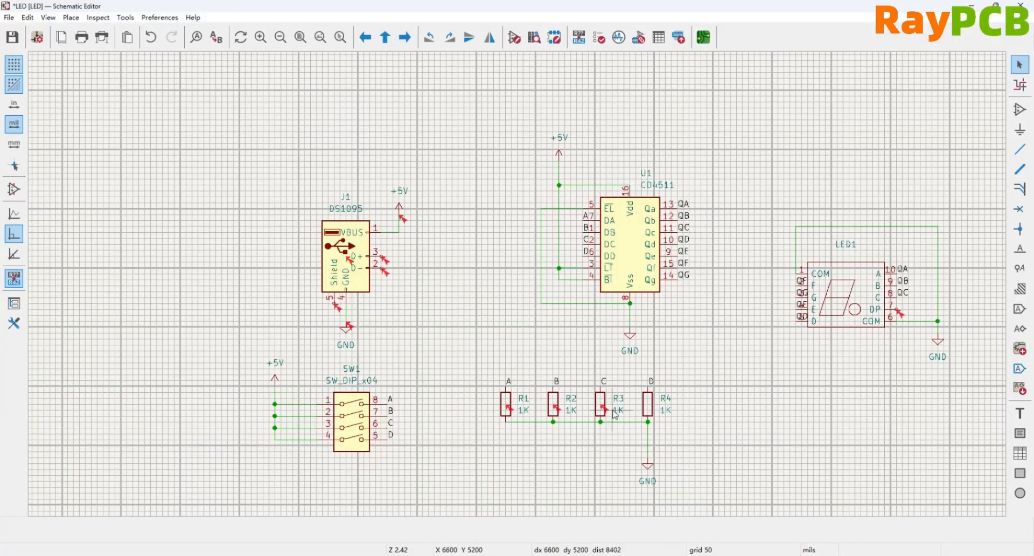
left_click(20, 36)
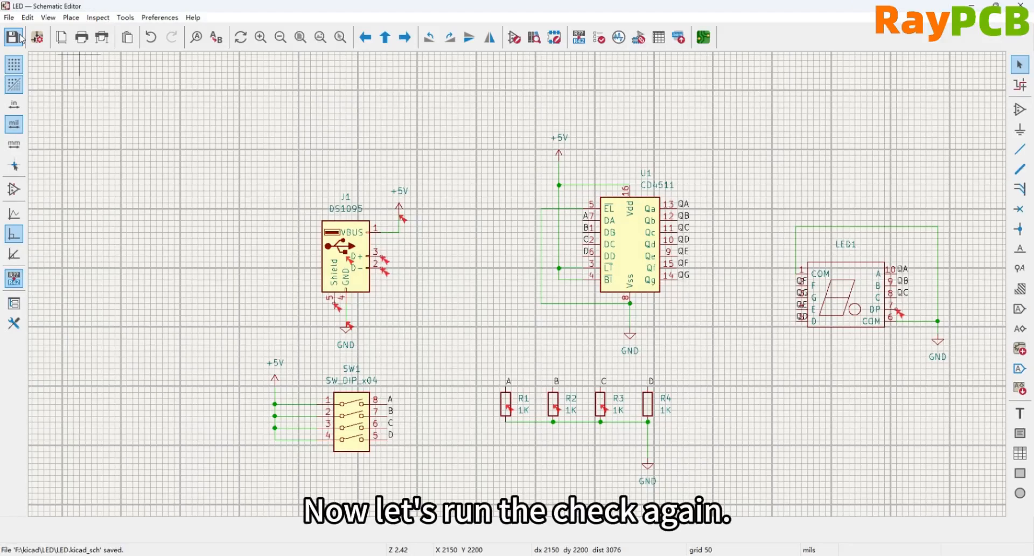
- Rerun the electrical rules check on the annotated schematic and locate the first undriven power input pin from the violations
left_click(98, 17)
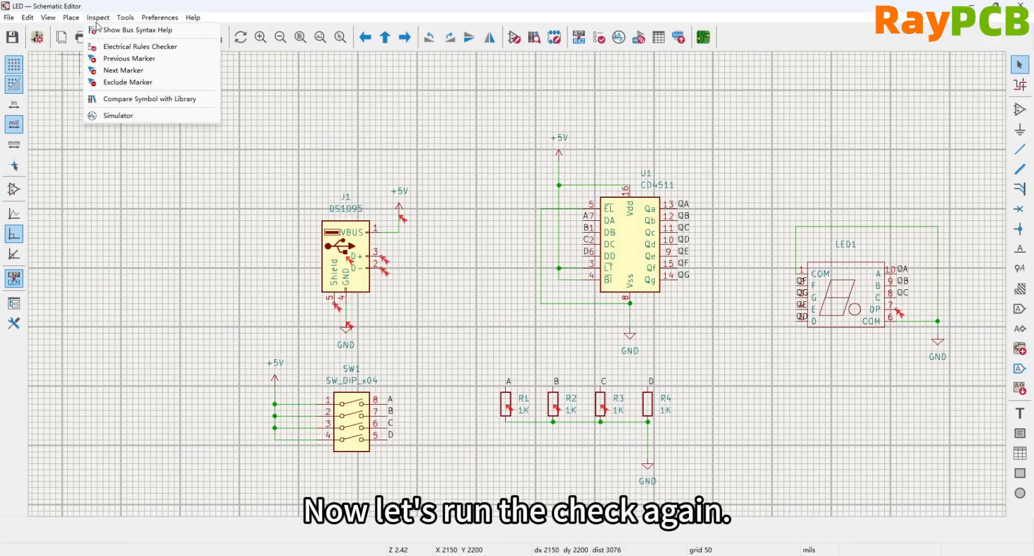
left_click(113, 50)
left_click(370, 438)
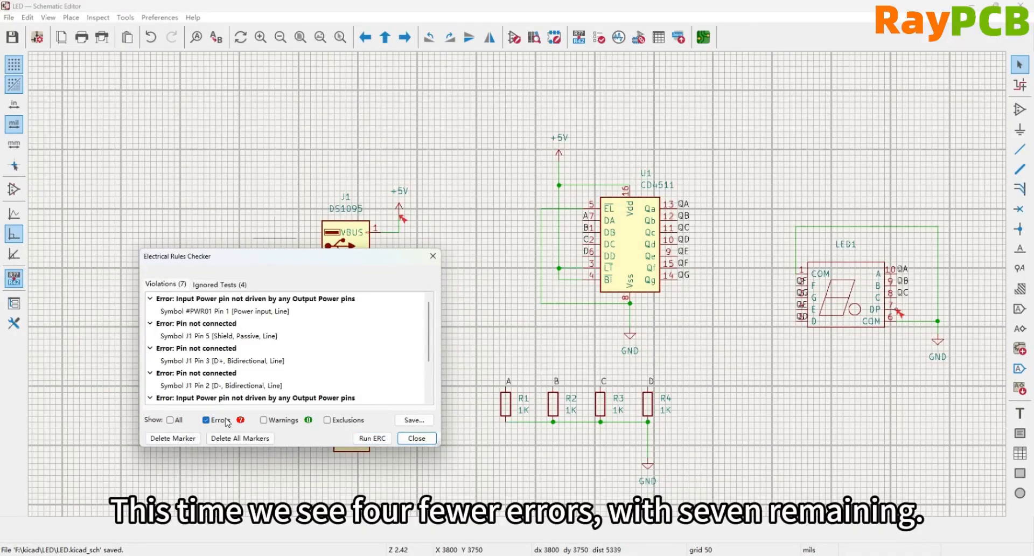
scroll(355, 331, "down", 2)
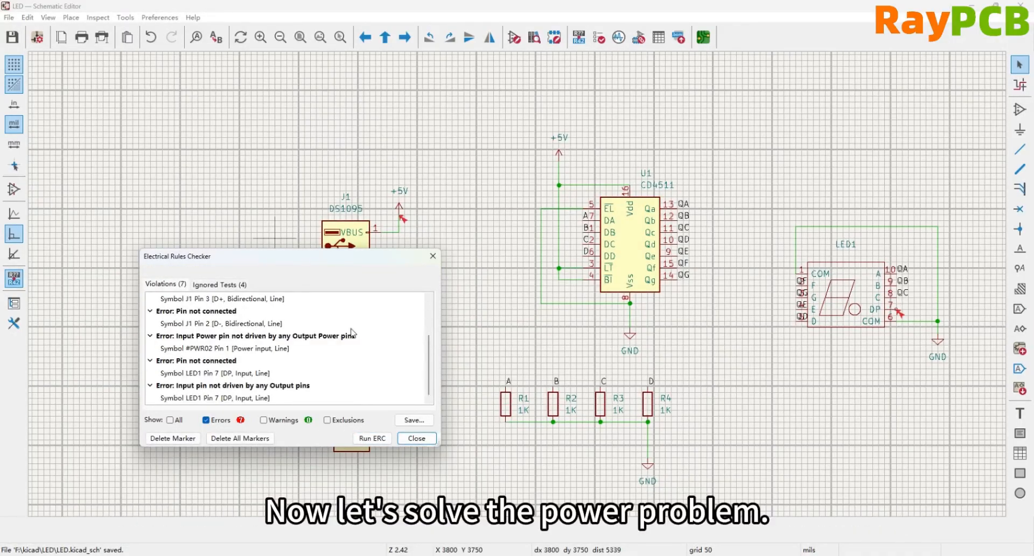
scroll(345, 352, "up", 2)
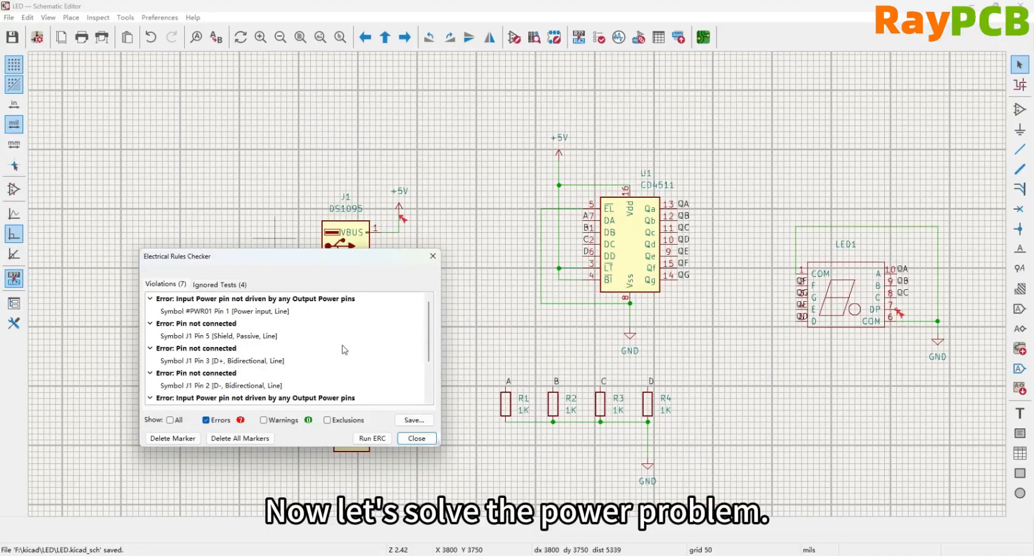
left_click(268, 312)
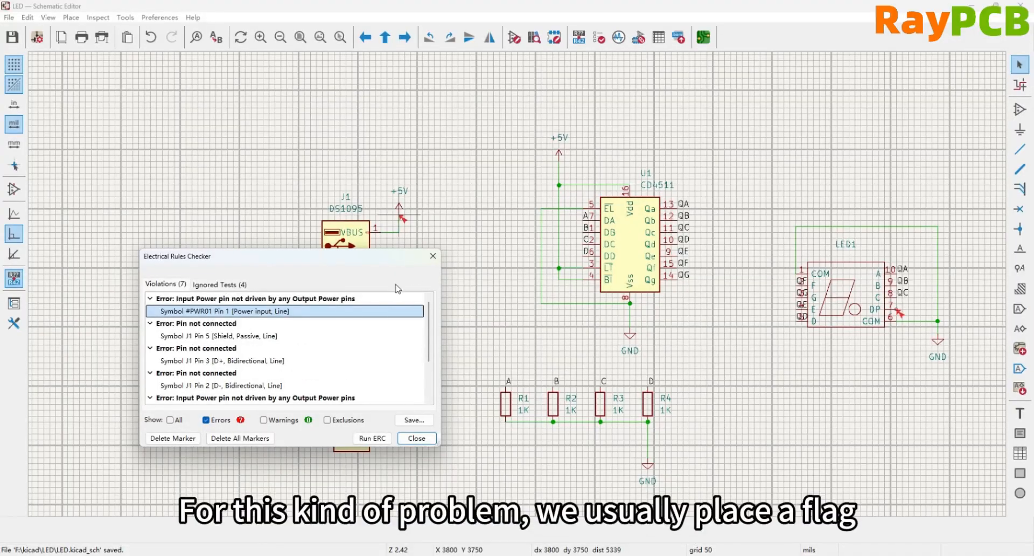
left_click(432, 256)
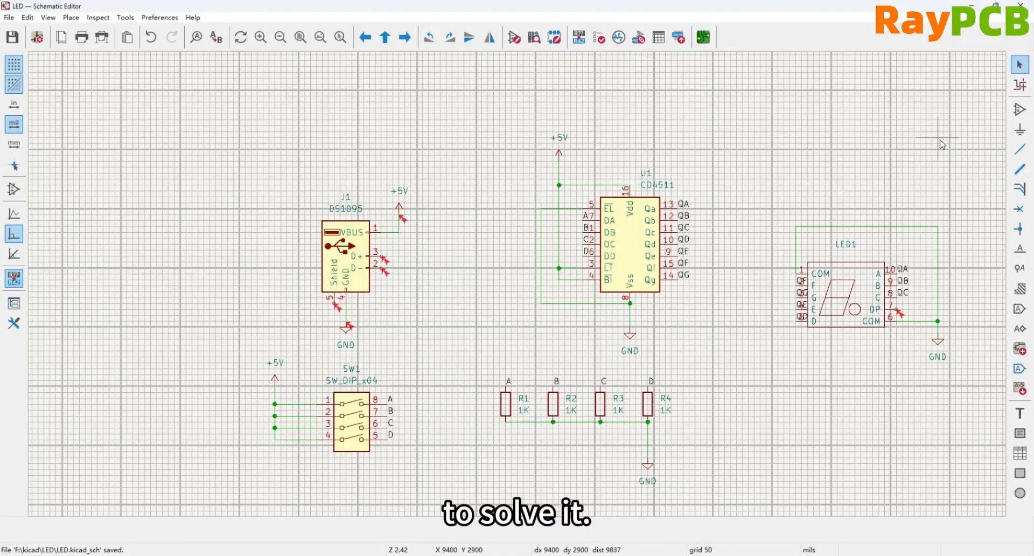
- Place a PWR_FLAG power symbol in the free space beside the +5V symbol of USB connector J1
left_click(1020, 129)
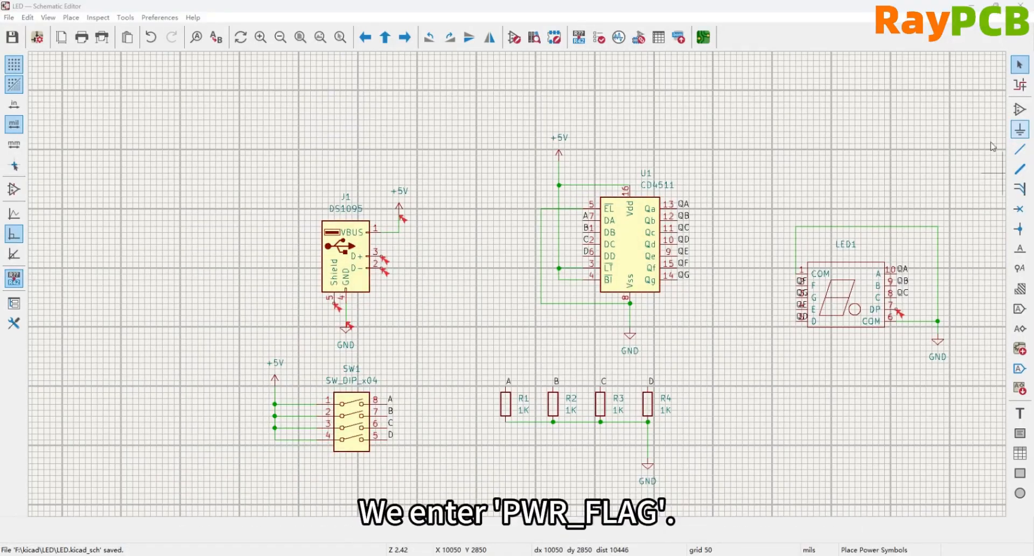
left_click(779, 152)
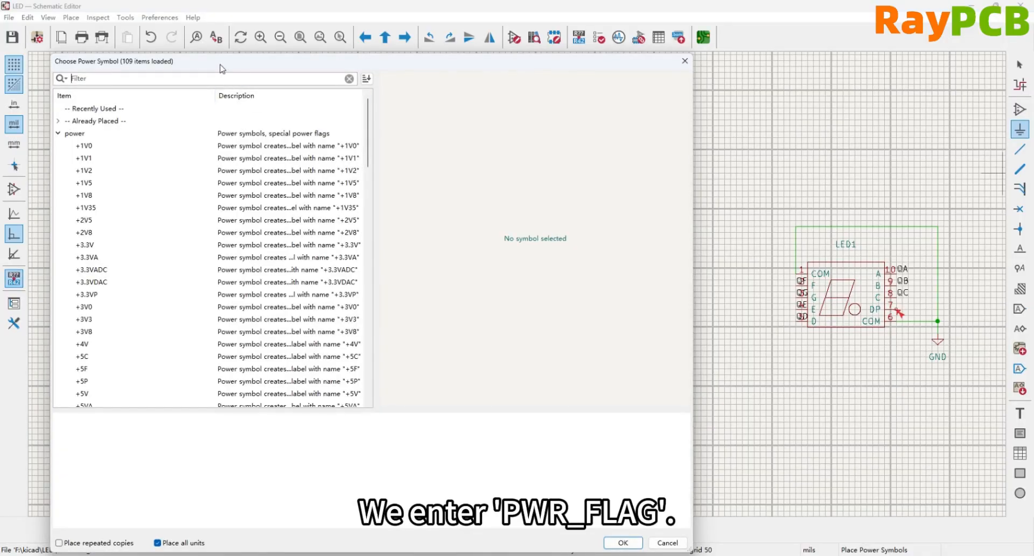
type("pwr")
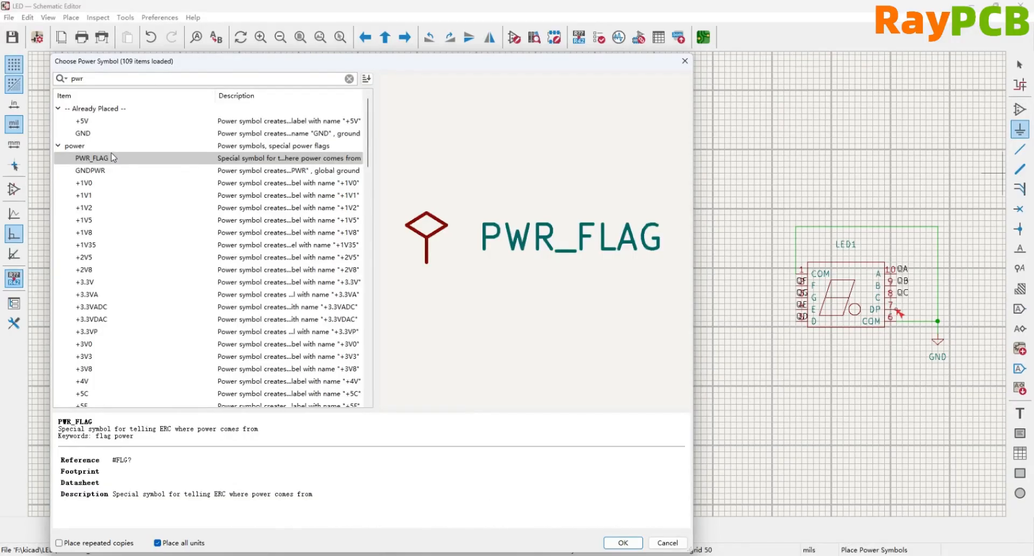
left_click(623, 543)
scroll(427, 224, "up", 3)
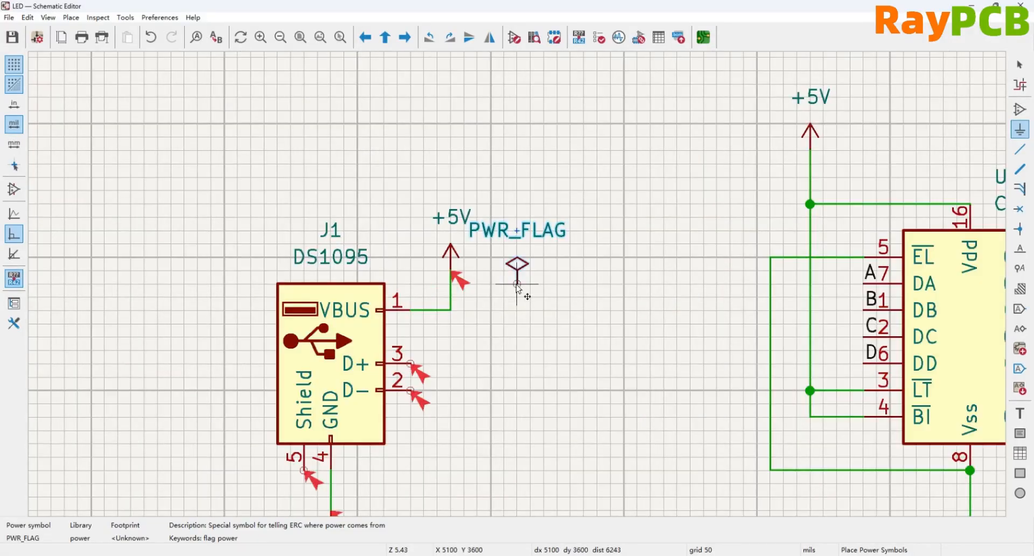
left_click(518, 310)
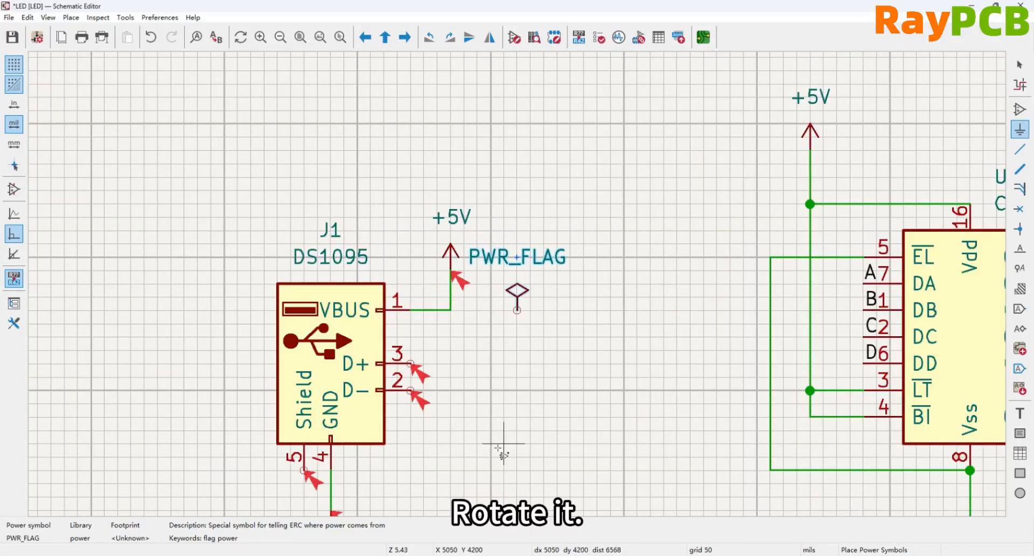
- Rotate the PWR_FLAG 90° clockwise and attach it to the corner of the wire joining J1's VBUS pin to +5V
left_click(453, 45)
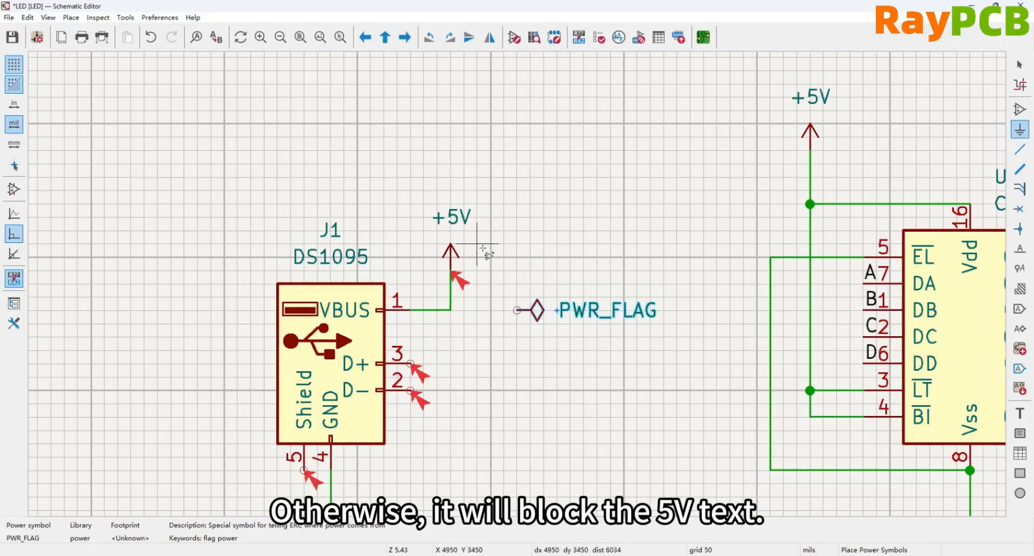
left_click(456, 310)
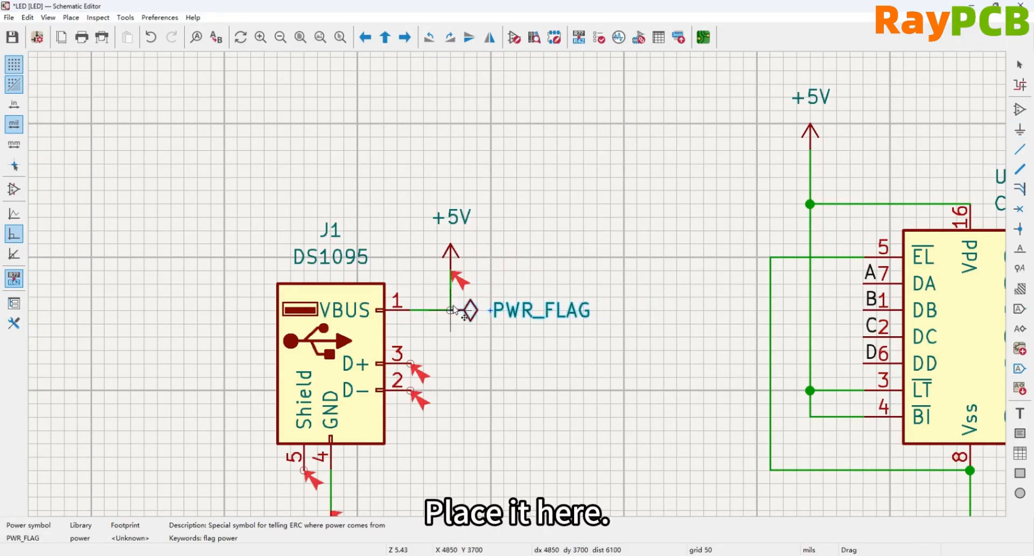
scroll(489, 337, "down", 2)
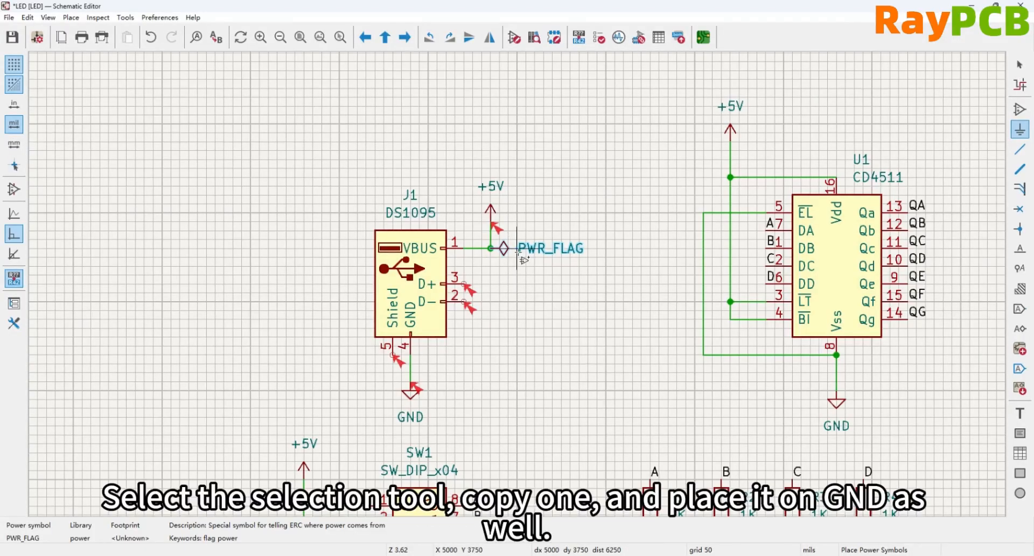
- Copy the PWR_FLAG beside J1's VBUS pin and place the copy on the wire between J1's GND pin and the GND symbol
left_click(1019, 65)
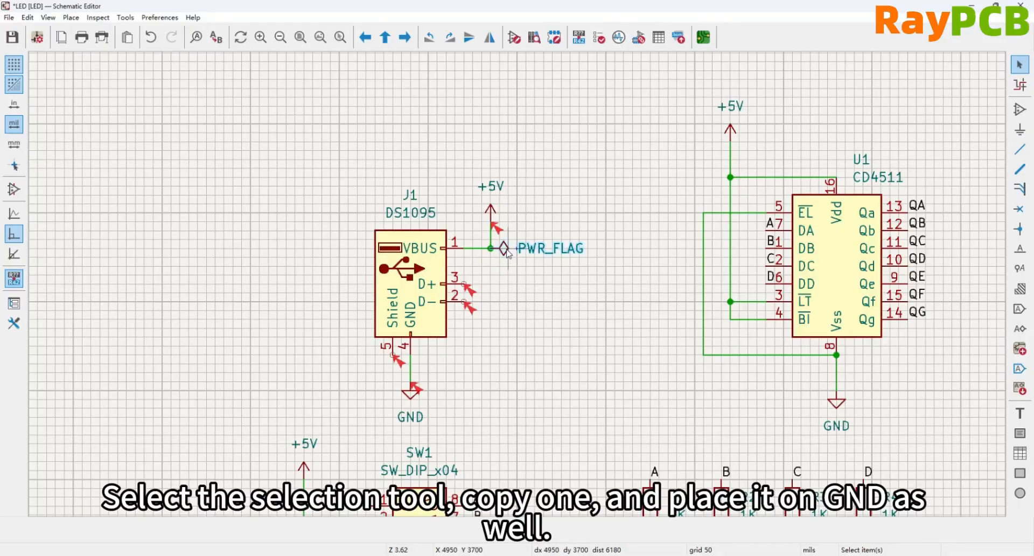
left_click(506, 253)
key("ctrl+c")
key("ctrl+v")
scroll(420, 375, "up", 2)
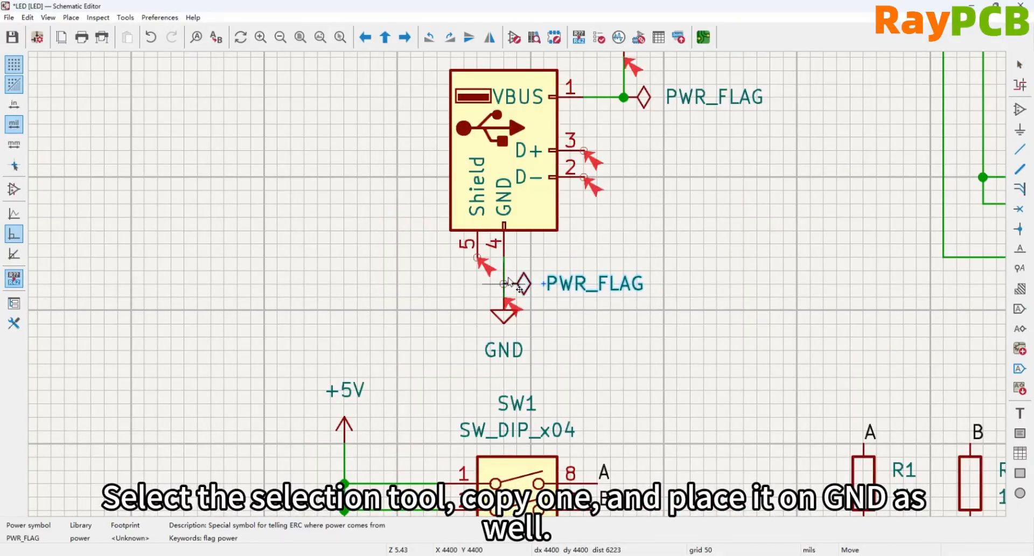
left_click(505, 284)
scroll(382, 363, "down", 2)
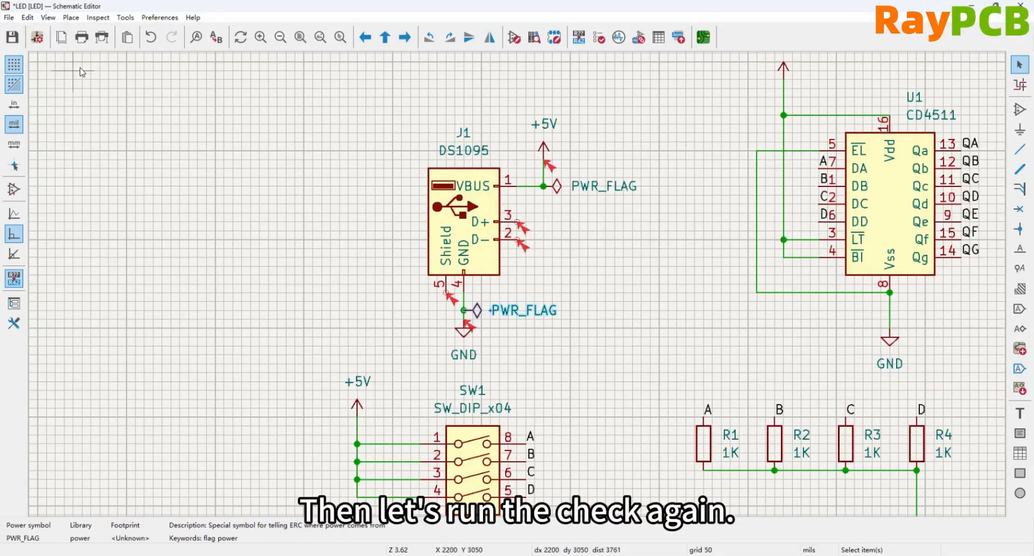
- Rerun the electrical rules check with both power flags in place and review the remaining violations
left_click(94, 19)
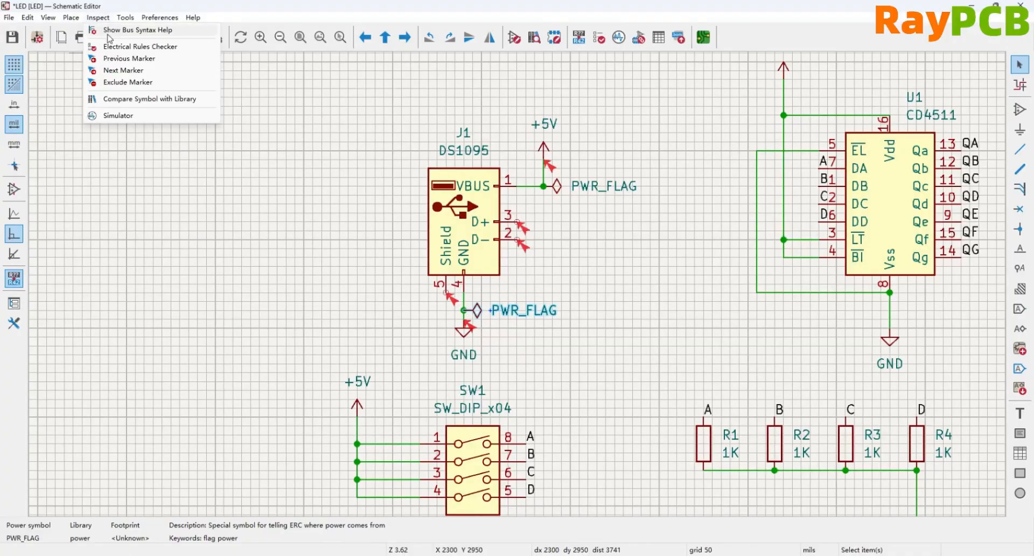
left_click(120, 47)
left_click(428, 463)
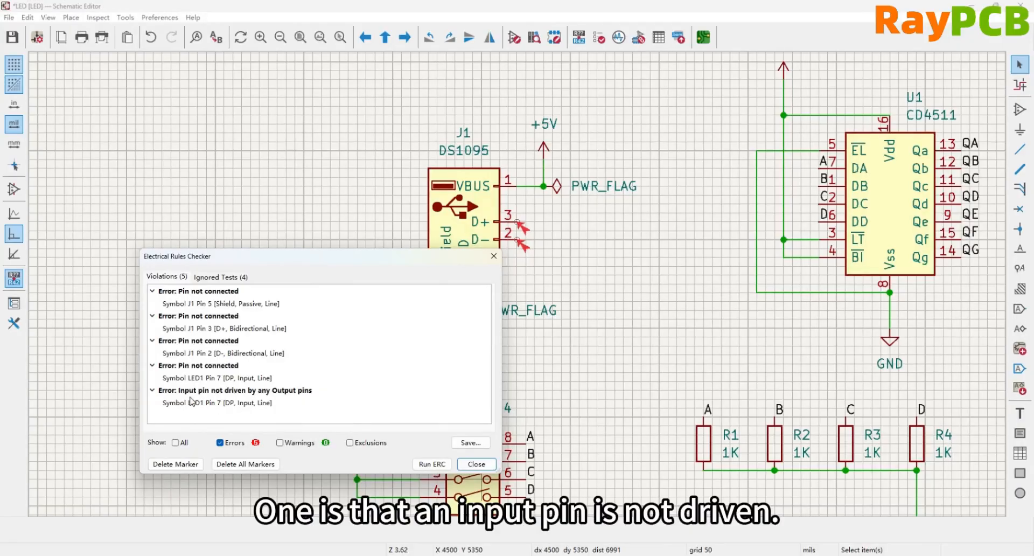
left_click(476, 463)
- Wire J1's Shield pin 5 to the GND junction at the lower PWR_FLAG
scroll(519, 289, "down", 2)
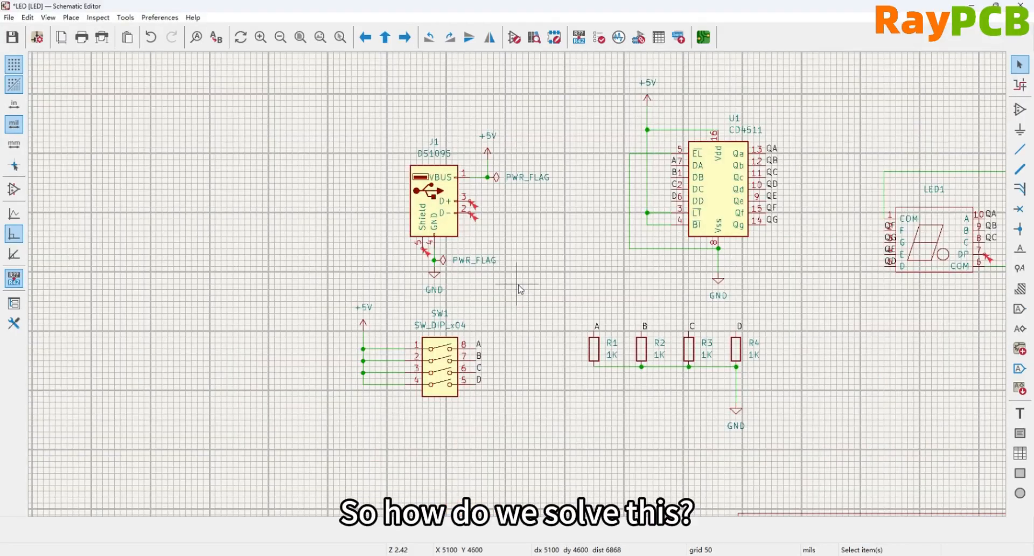
scroll(519, 289, "up", 4)
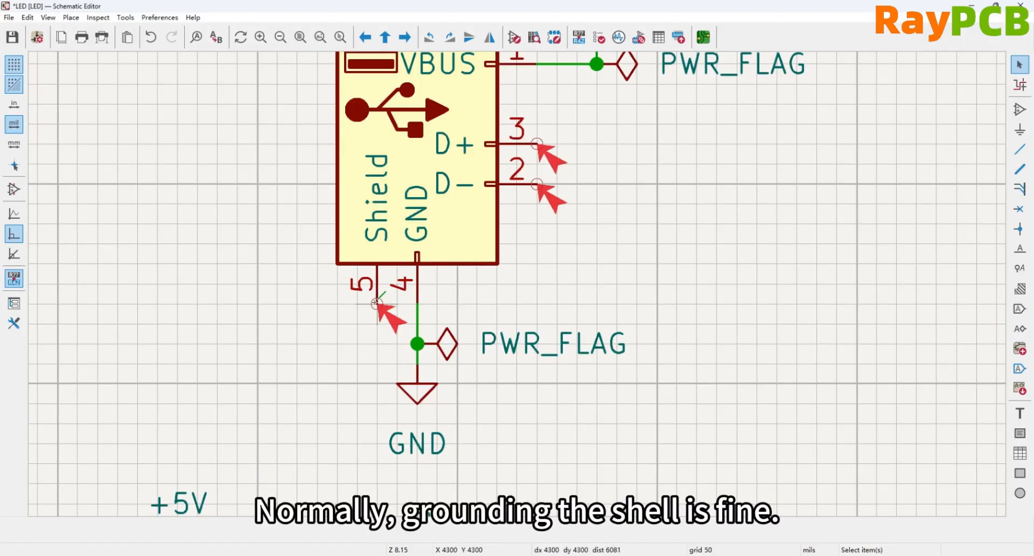
key("w")
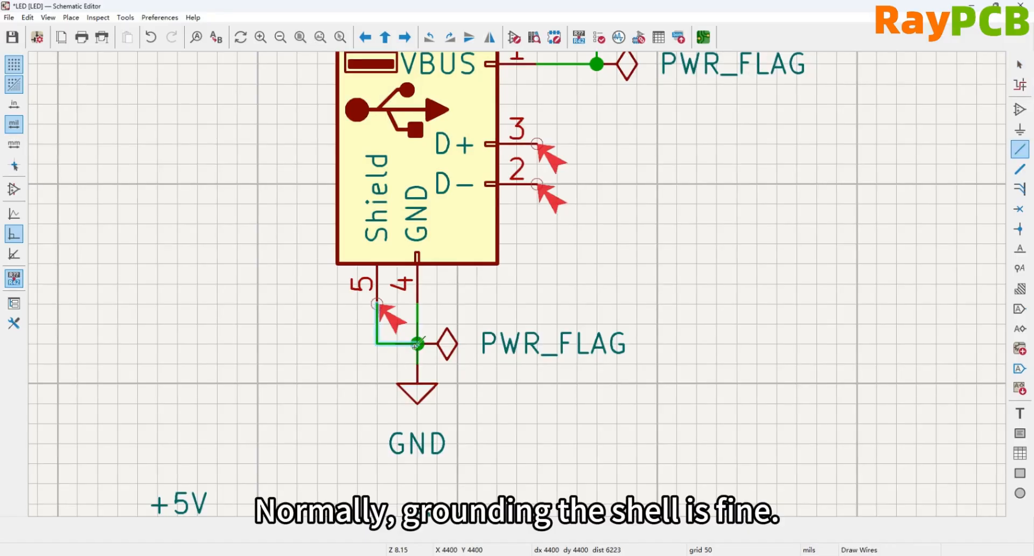
left_click(417, 343)
scroll(377, 308, "down", 2)
scroll(519, 289, "down", 3)
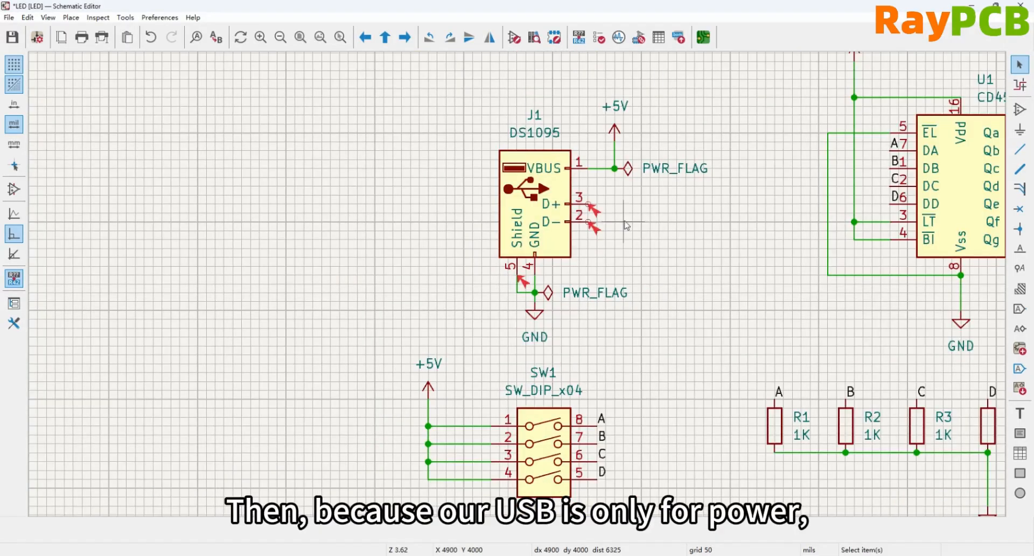
- Place no-connect flags on J1's unused D+ pin 3 and D- pin 2
scroll(474, 269, "up", 5)
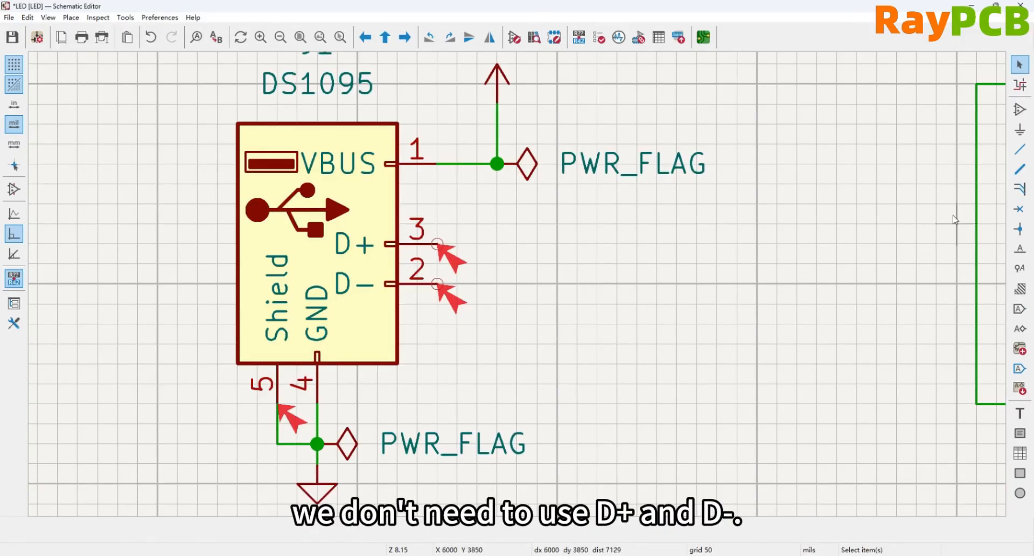
left_click(1020, 209)
left_click(437, 244)
left_click(437, 284)
- Place a no-connect flag on LED1's unused DP pin 7 and leave the no-connect tool
scroll(445, 285, "down", 5)
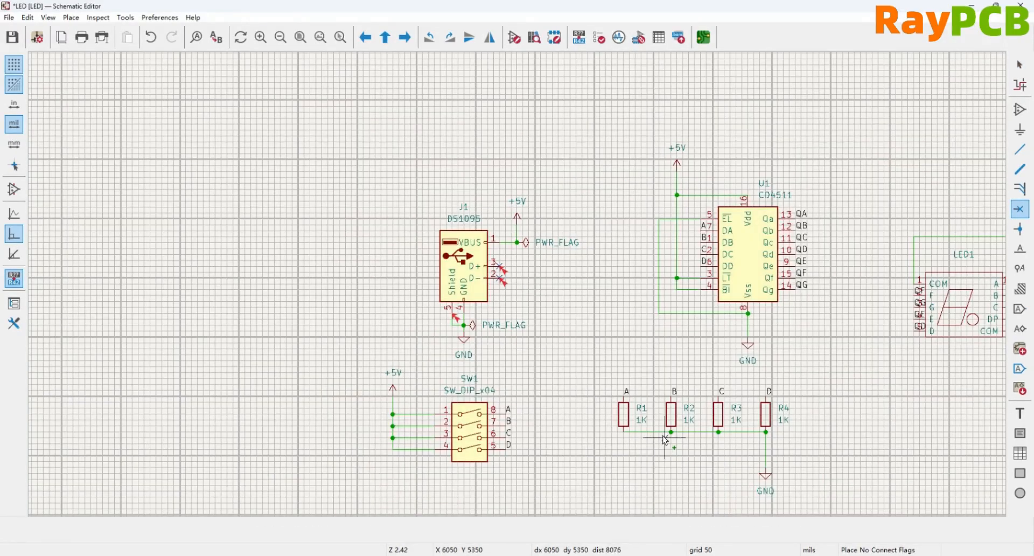
scroll(664, 441, "down", 2)
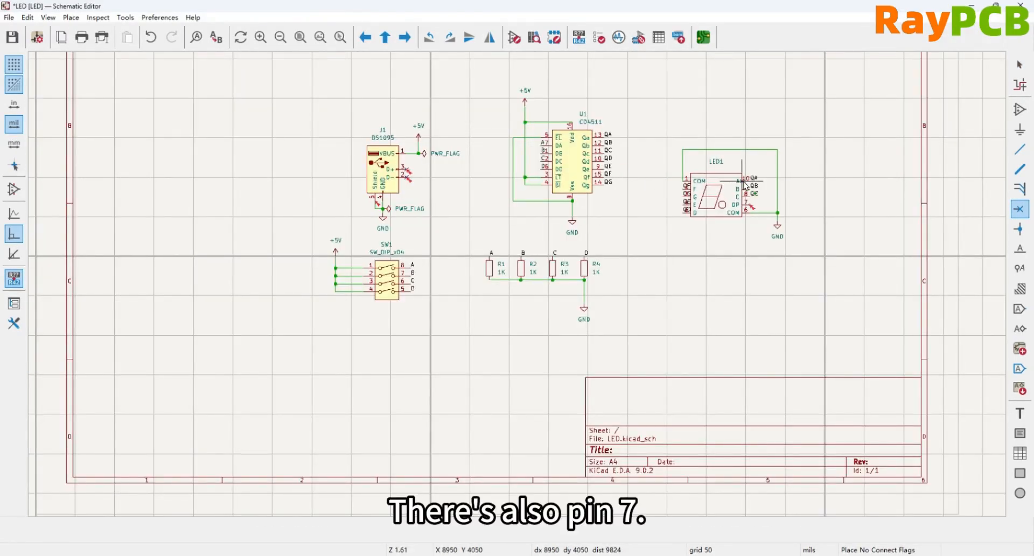
scroll(743, 210, "up", 3)
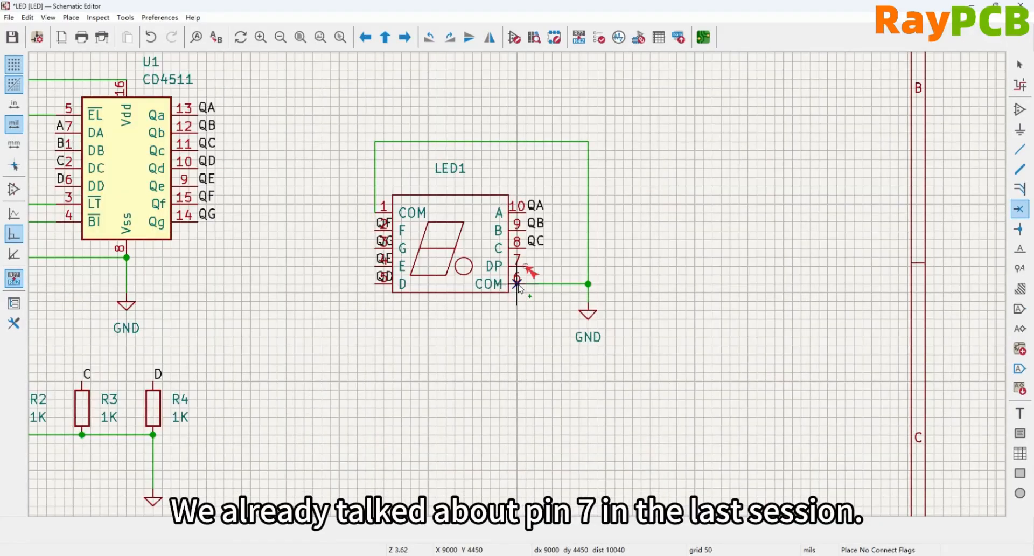
scroll(517, 284, "up", 3)
scroll(476, 264, "up", 2)
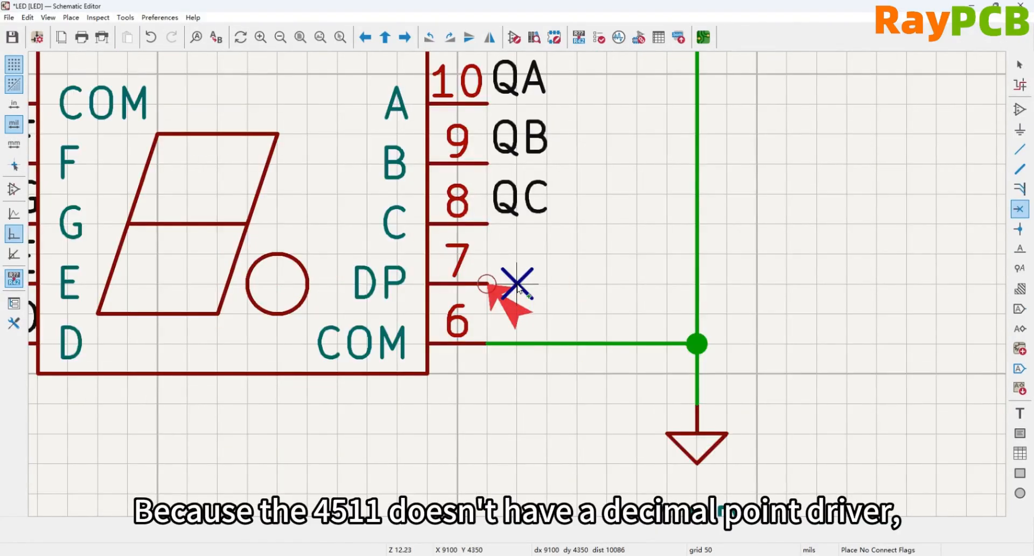
left_click(480, 286)
scroll(485, 285, "down", 4)
scroll(518, 288, "down", 5)
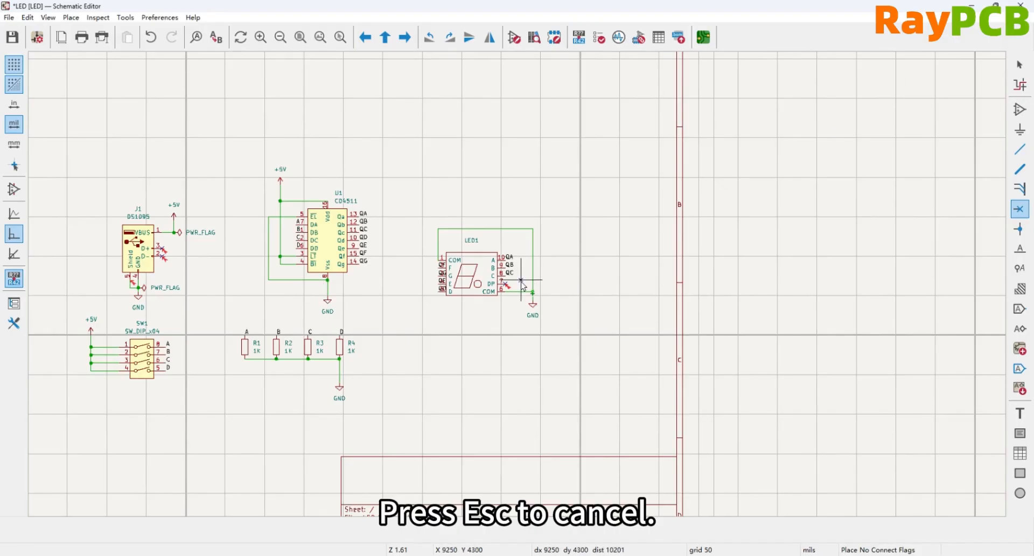
key("Escape")
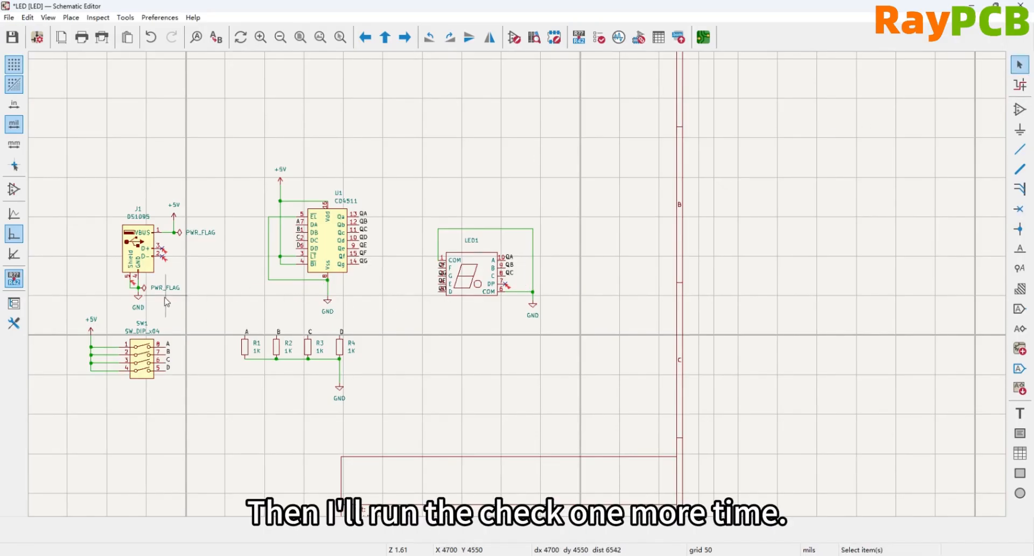
- Run the electrical rules check again to verify the shield wiring and the no-connect flags
left_click(97, 18)
left_click(123, 42)
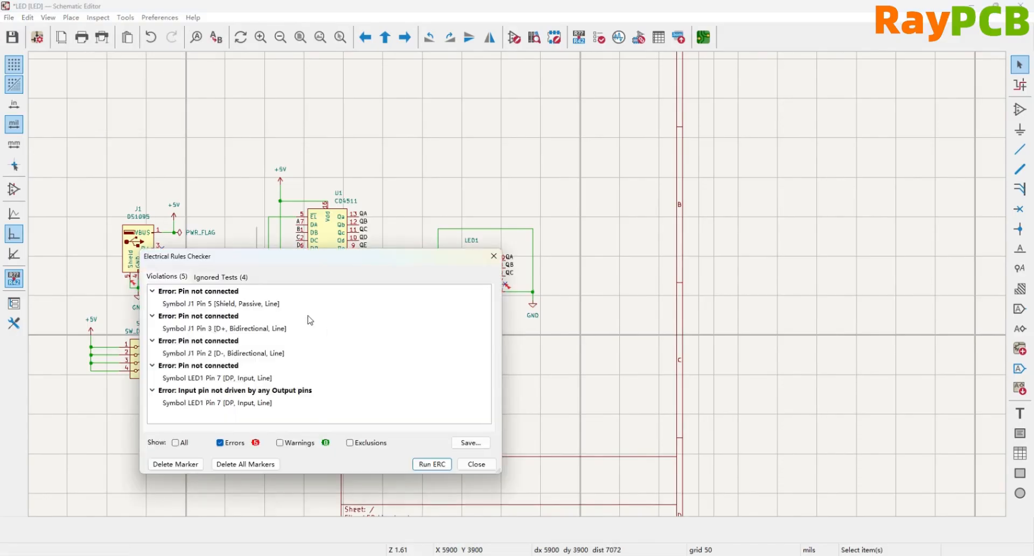
left_click(426, 464)
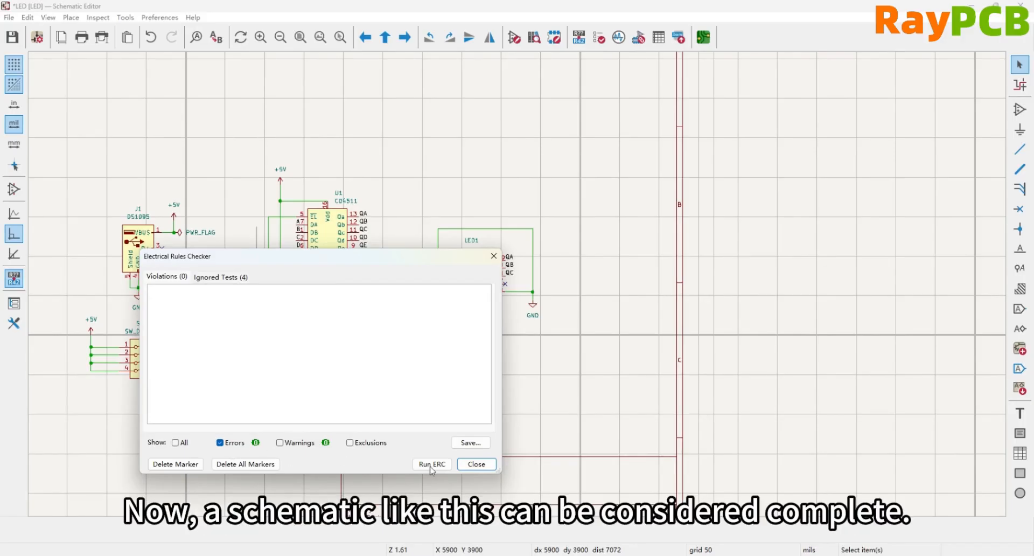
left_click(476, 464)
- Save the corrected LED schematic
scroll(201, 287, "up", 1)
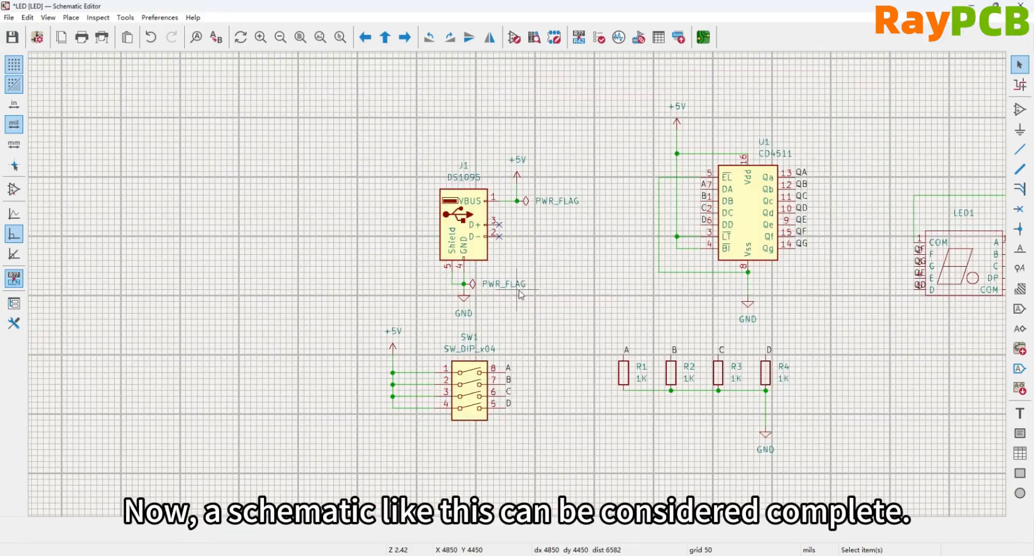
scroll(552, 299, "down", 1)
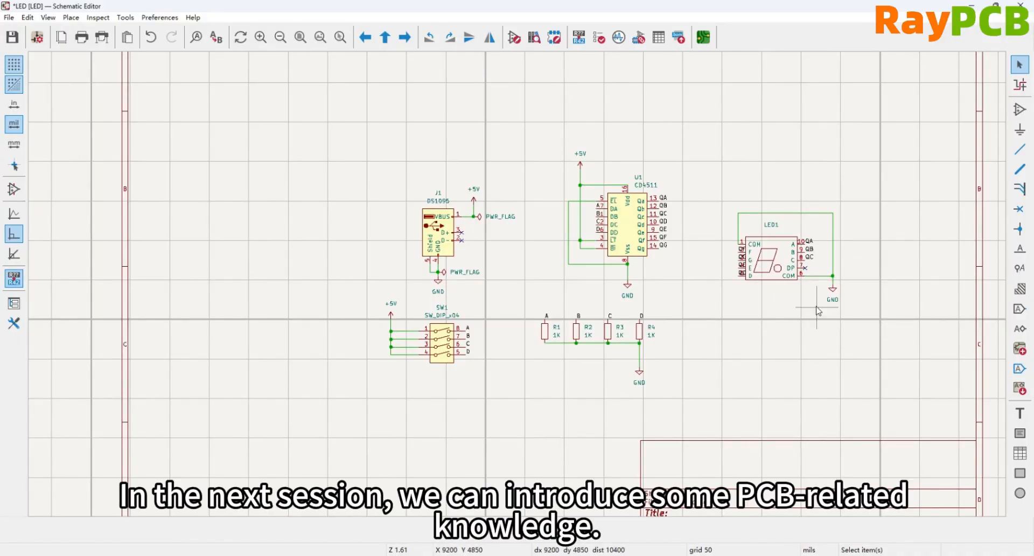
left_click(13, 37)
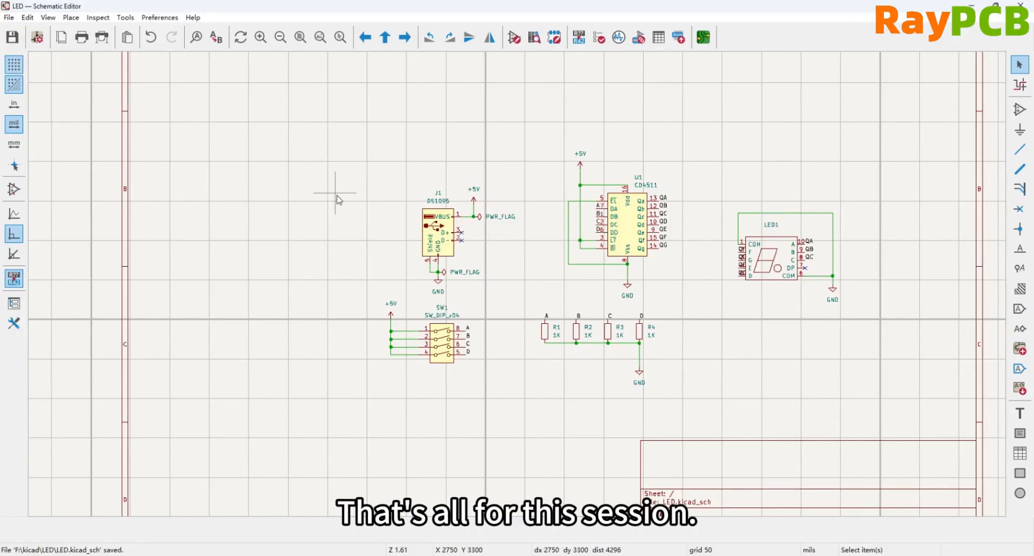